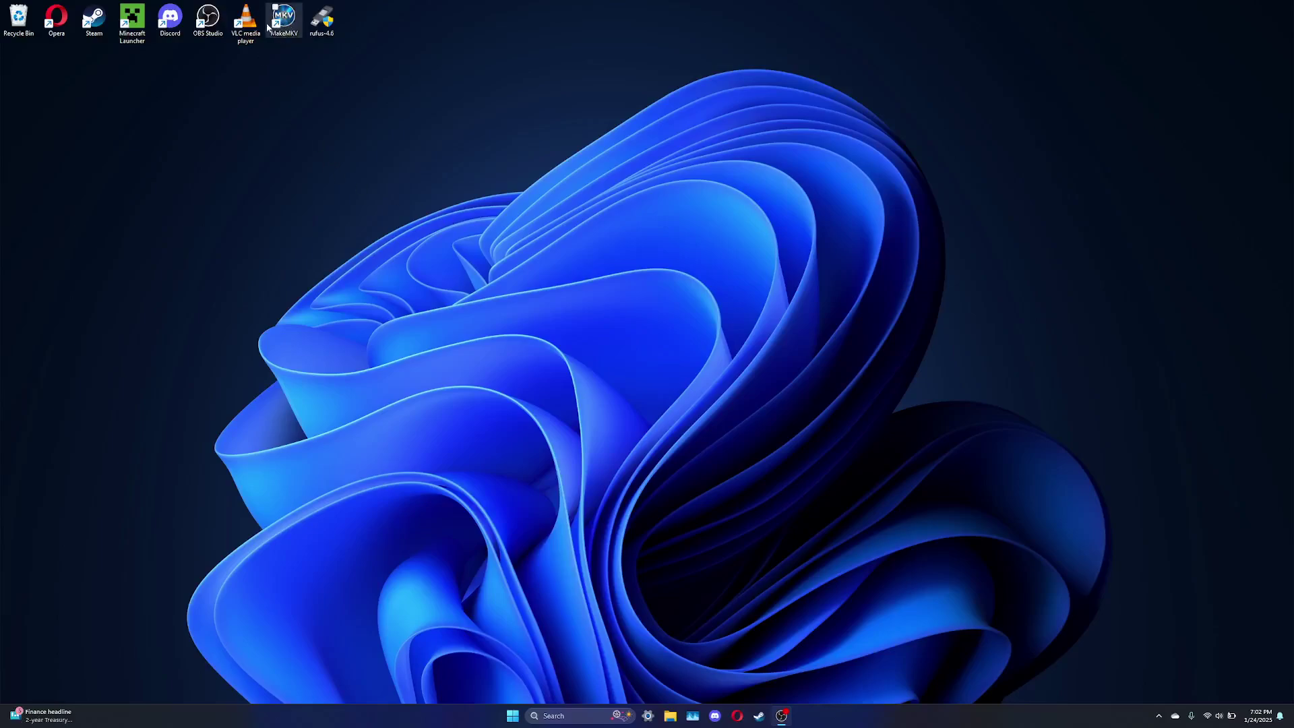
- Launch MakeMKV and VLC media player from their desktop shortcuts
mouse_move(247, 20)
left_mouse_down()
mouse_move(248, 102)
mouse_move(247, 26)
left_mouse_up()
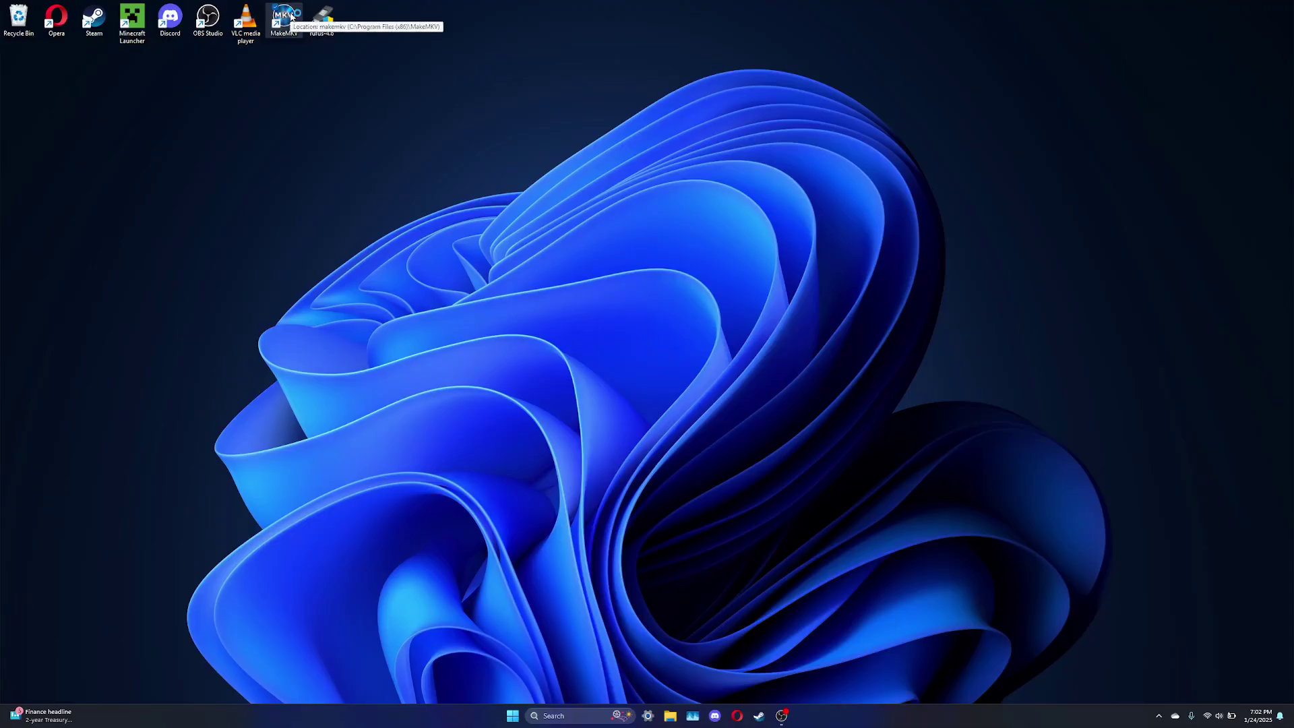
double_click(290, 17)
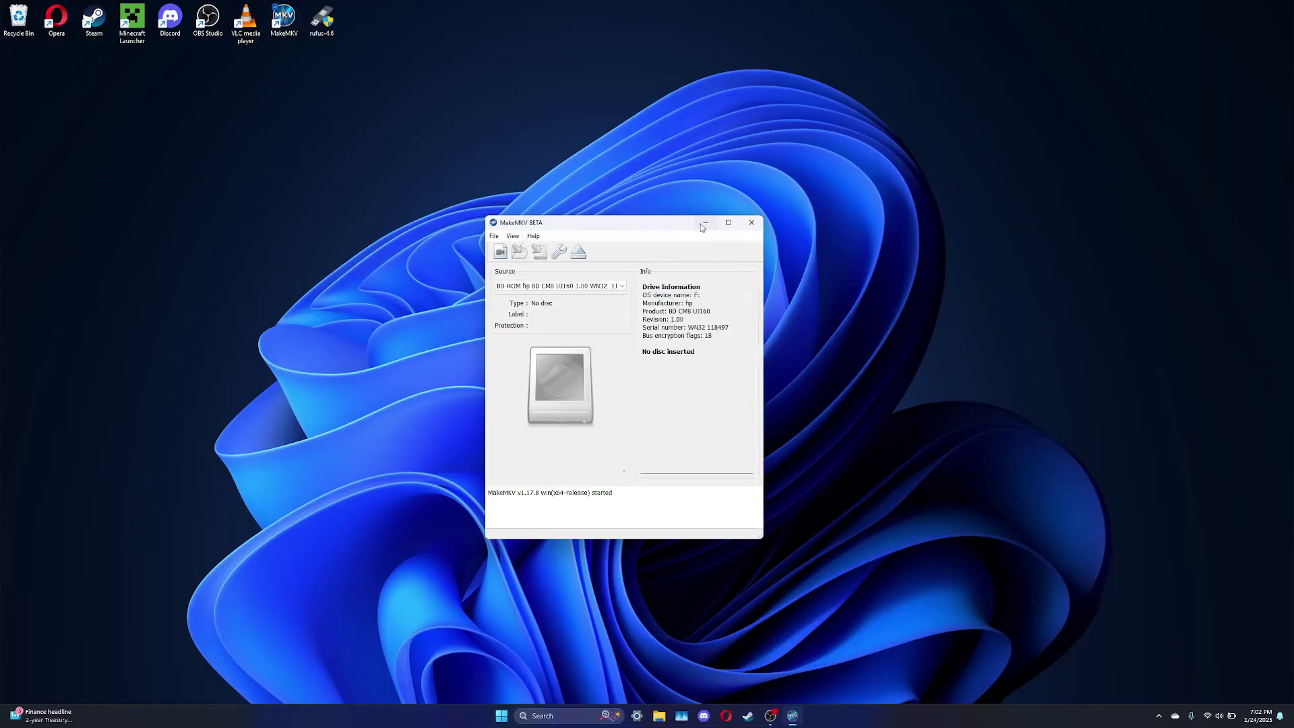
left_click(248, 20)
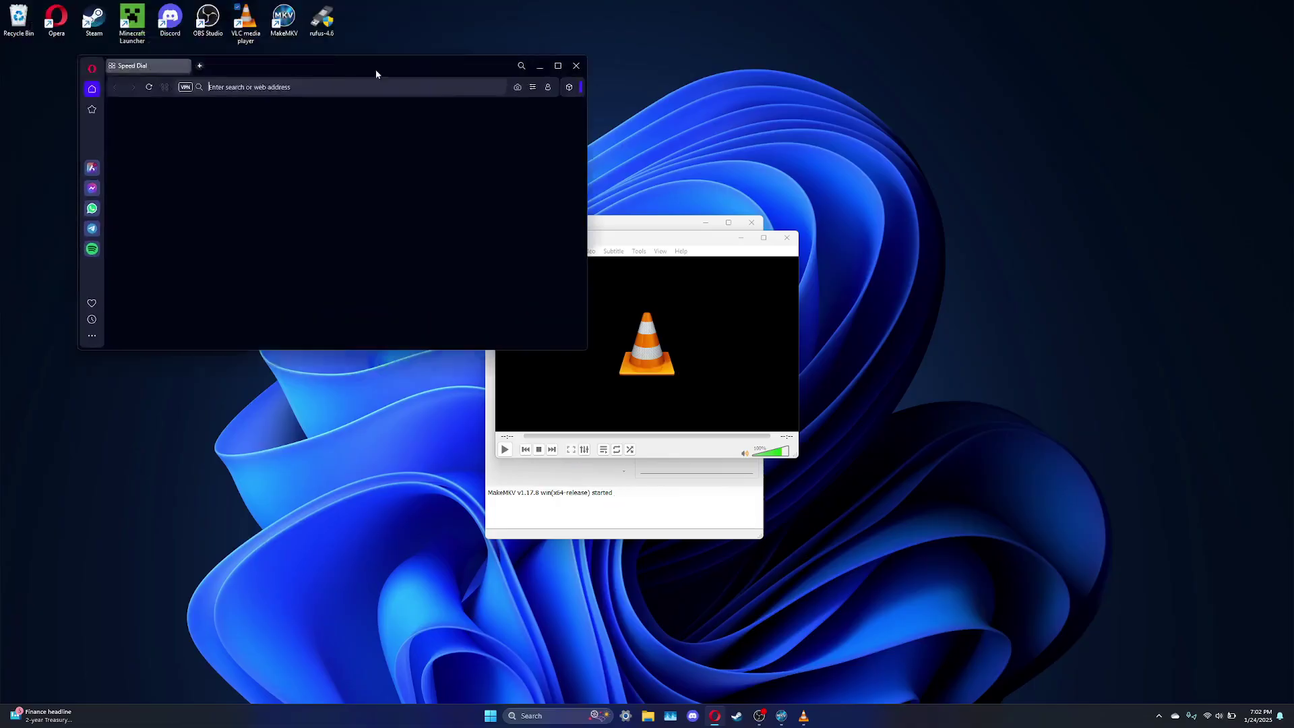
- Search for vlc and start the VLC 3.0.21 Windows 64-bit download from the VideoLAN site
left_click_drag(377, 74, 517, 161)
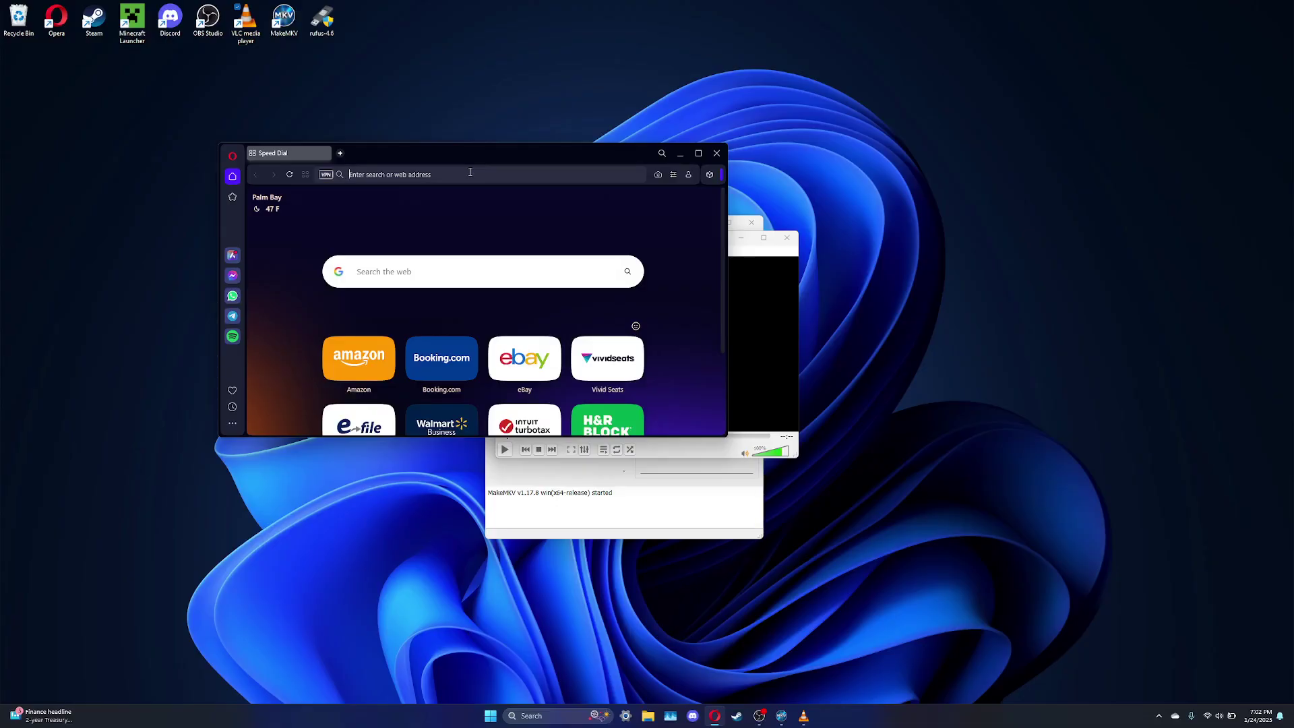
type("vlc")
key("Return")
left_click(318, 269)
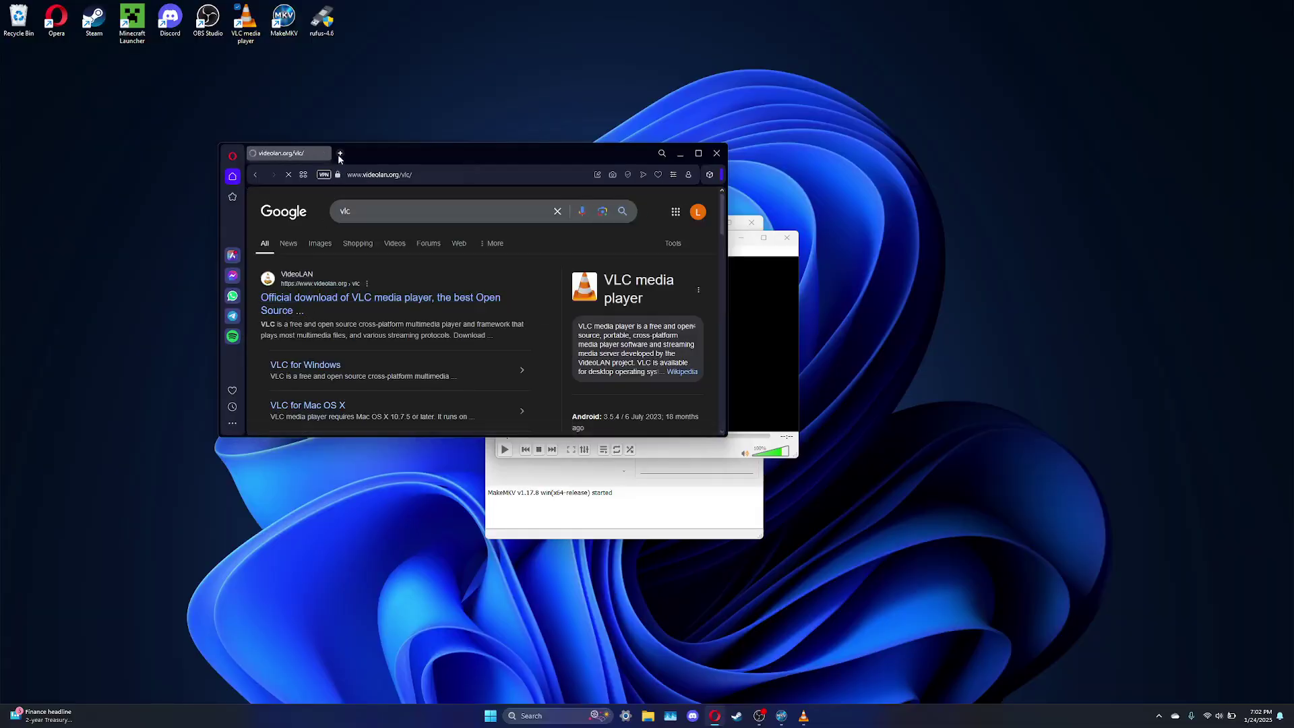
left_click(491, 369)
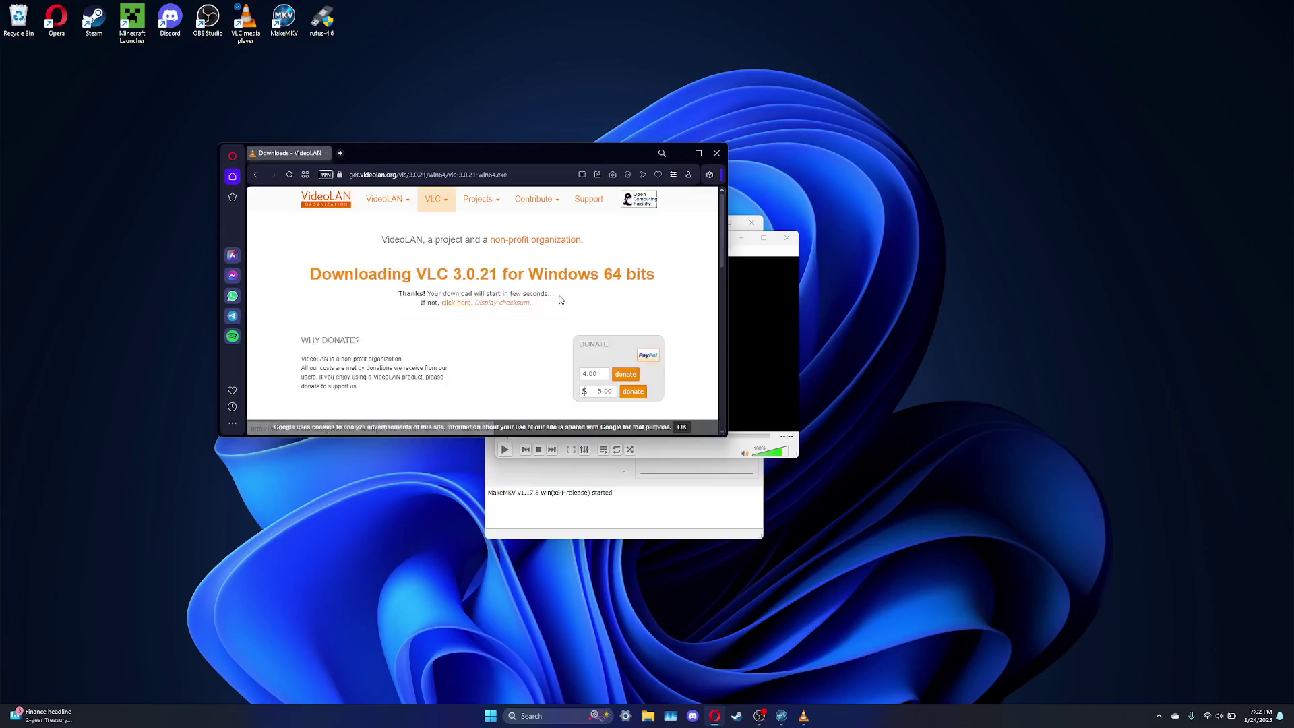
- Search for makemkv in a new tab and save the VLC installer to Downloads
left_click(339, 154)
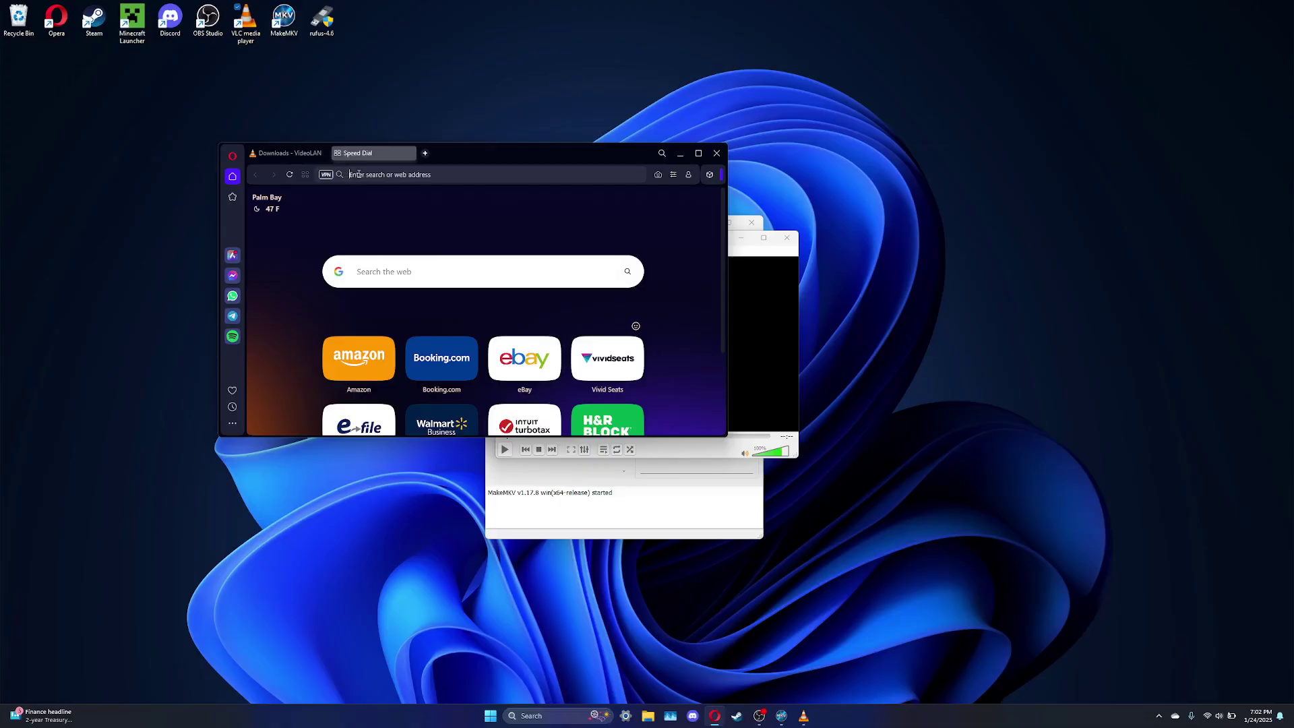
type("makemkv")
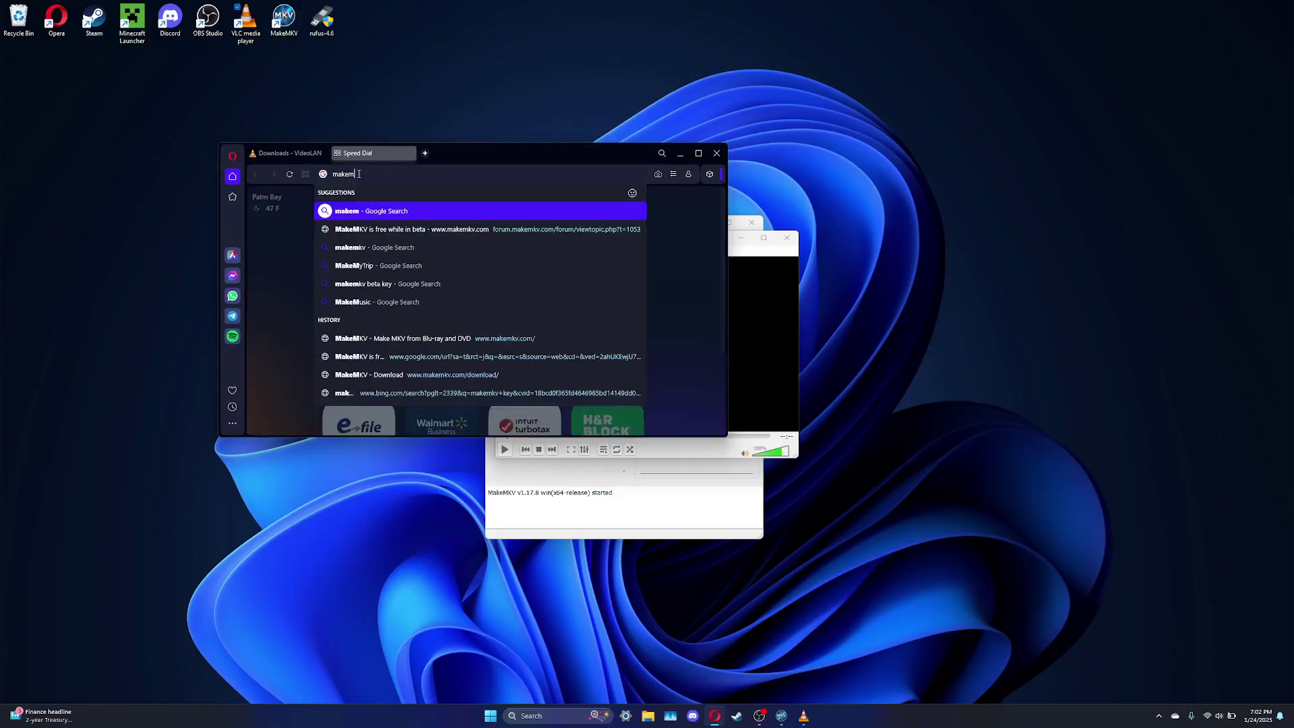
key("Return")
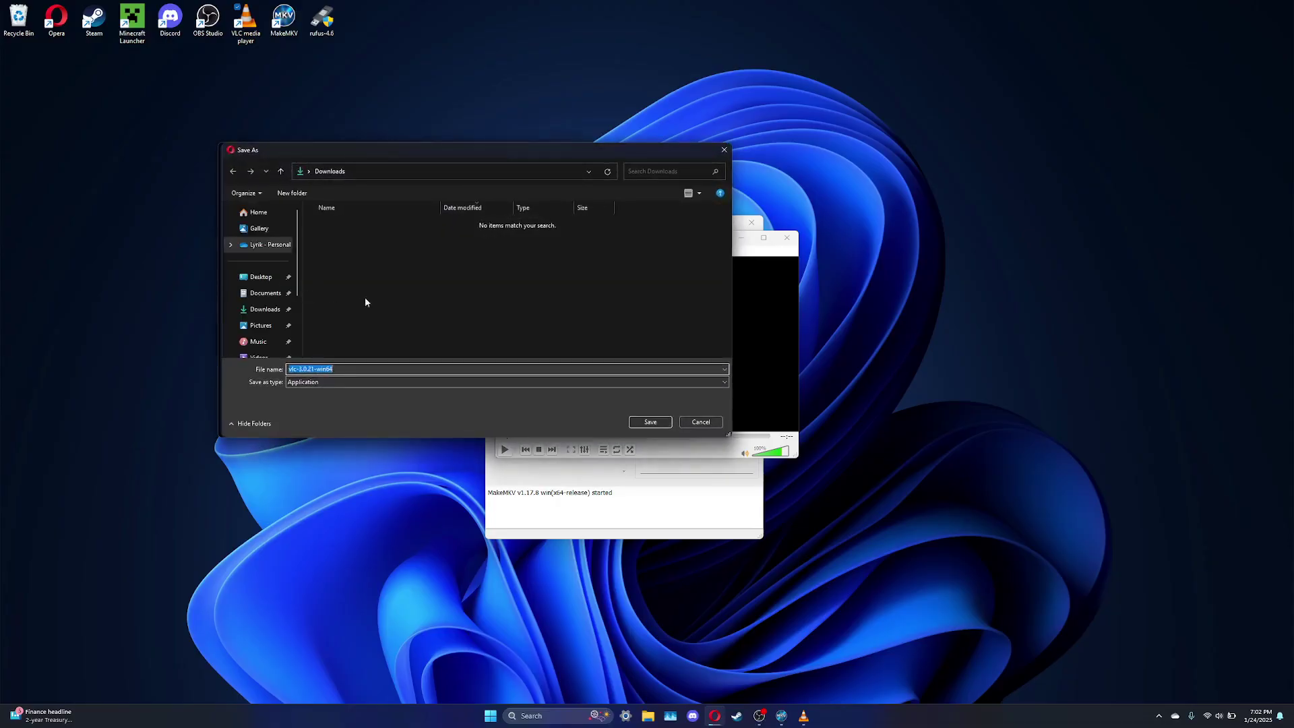
left_click(650, 422)
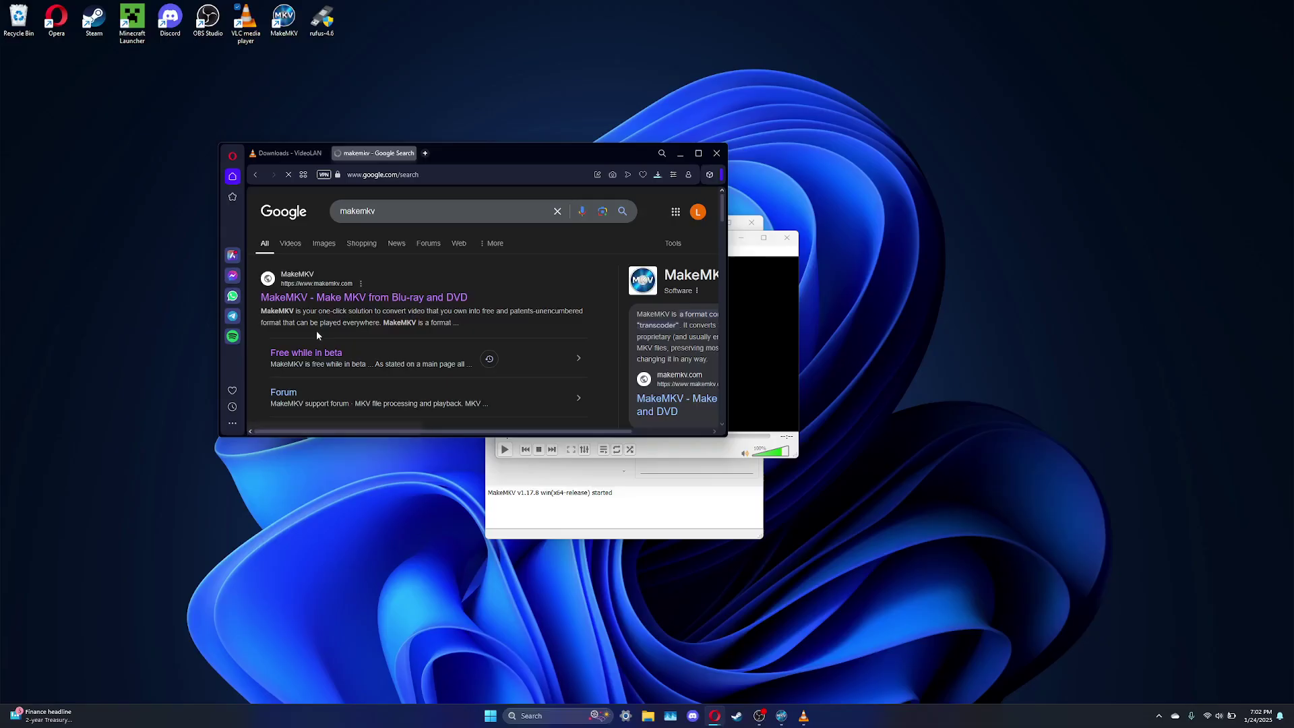
- Open the 'Free while in beta' post in a new window, copy the beta key, then visit the MakeMKV homepage
right_click(317, 356)
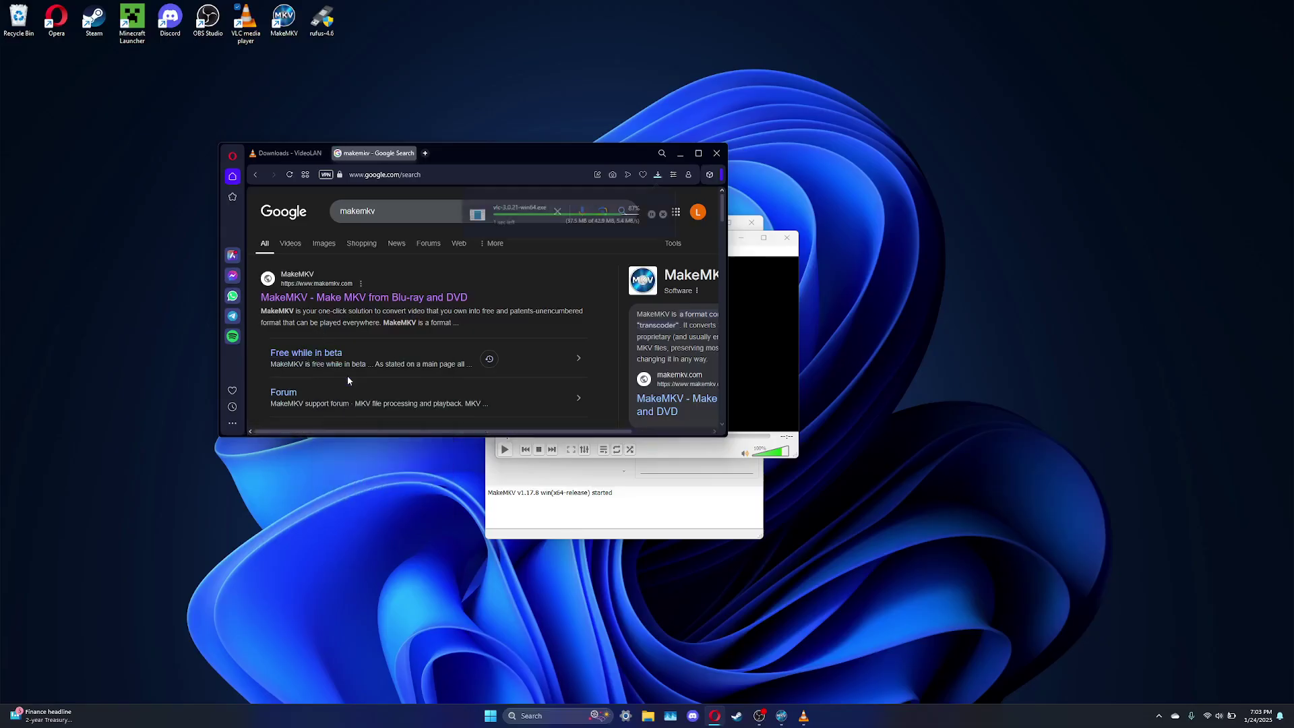
right_click(330, 360)
left_click(367, 376)
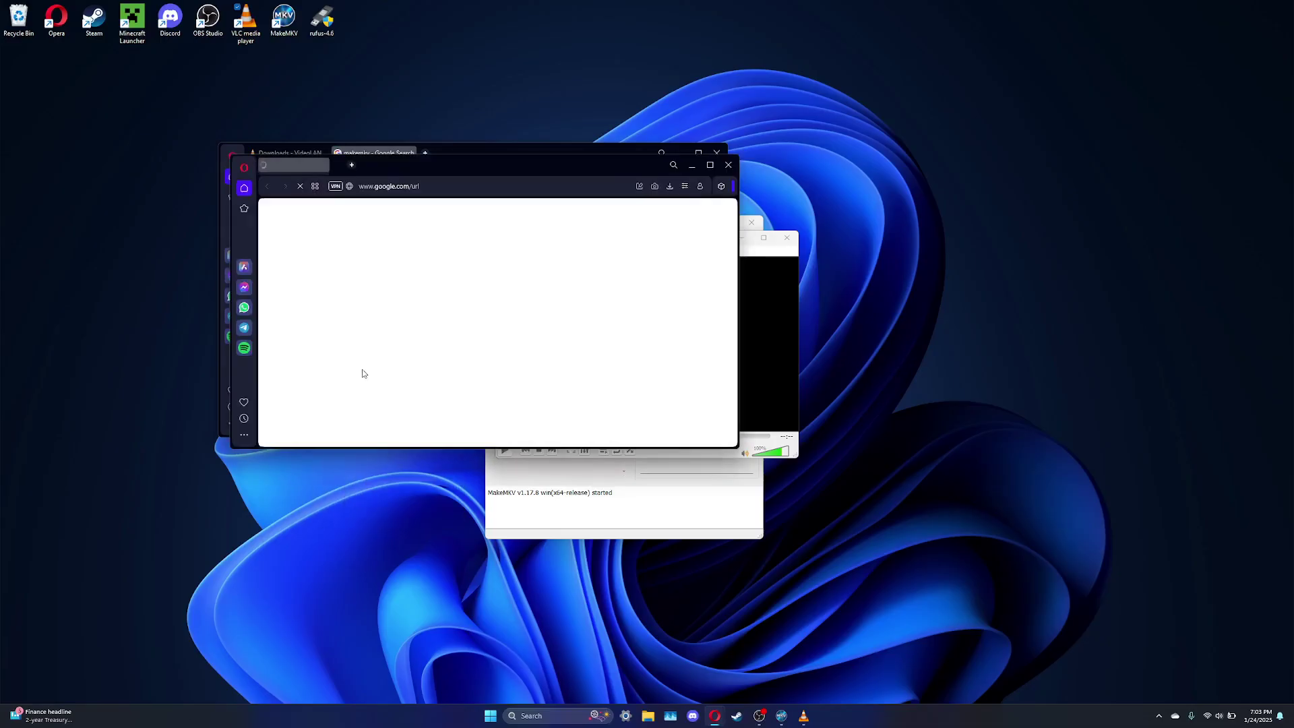
left_click_drag(446, 157, 969, 234)
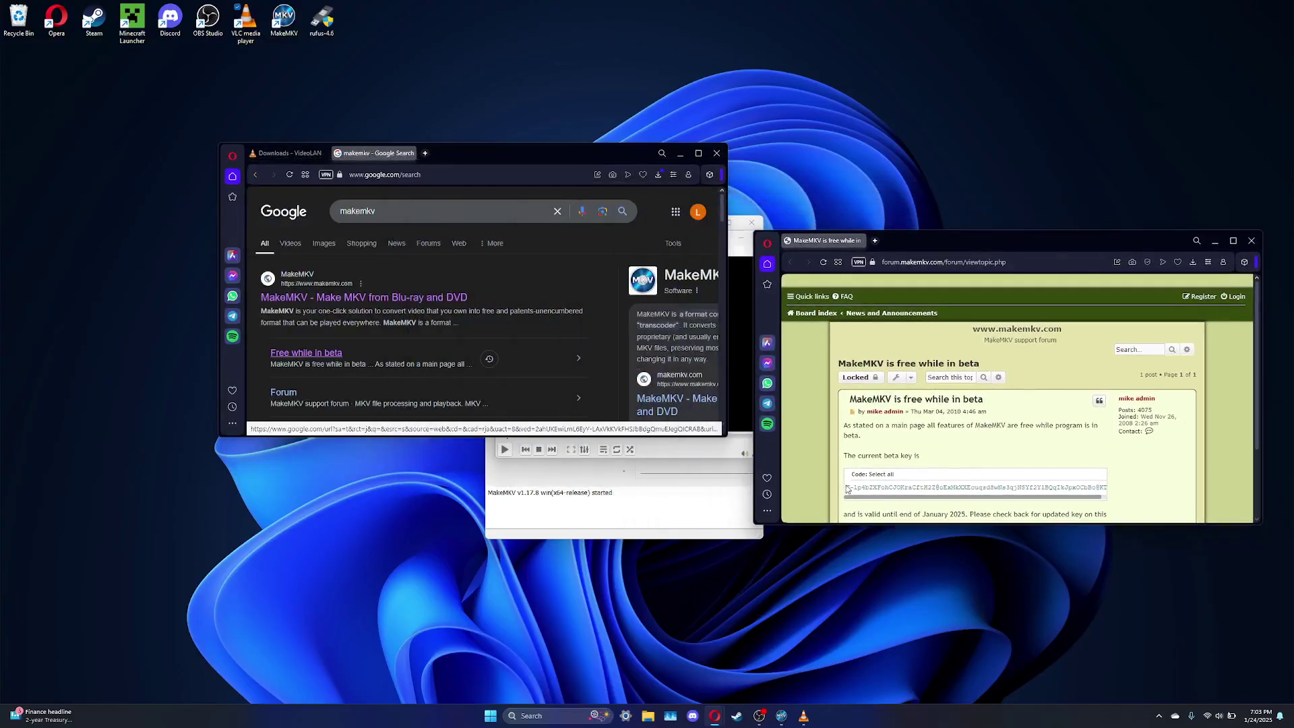
left_click_drag(992, 464, 1123, 486)
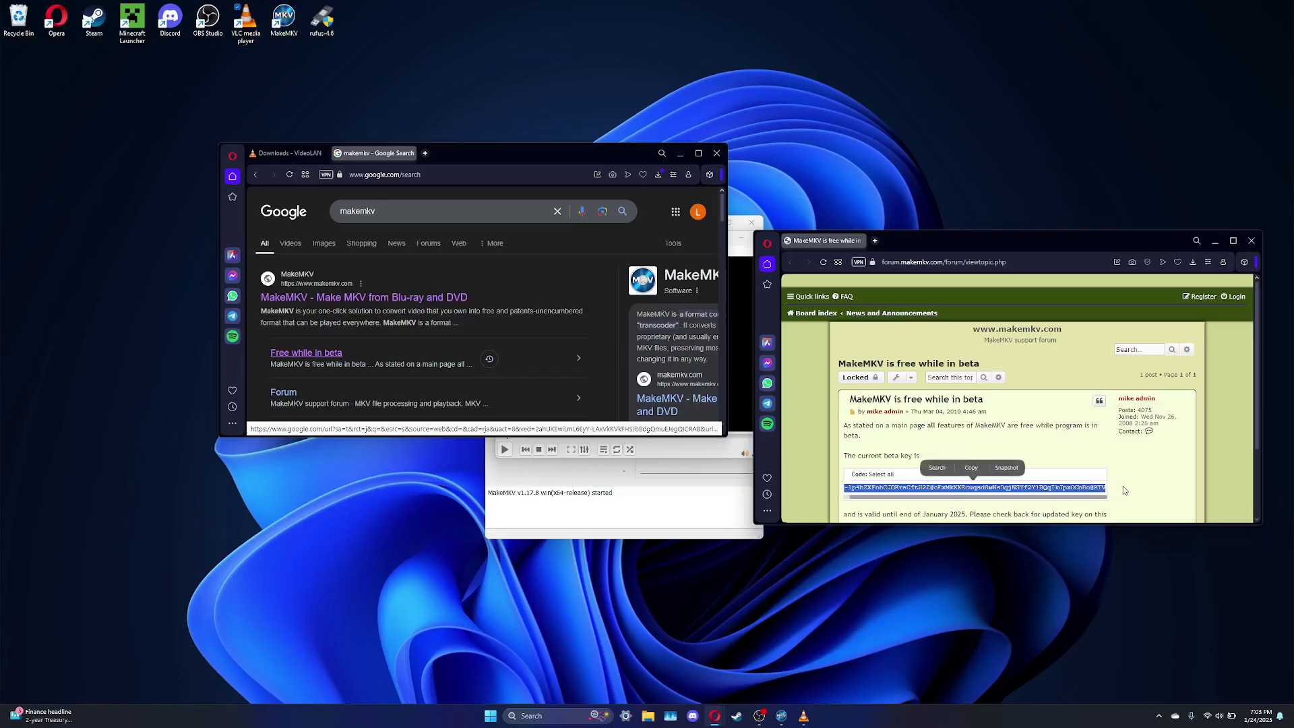
left_click(1123, 487)
left_click(322, 299)
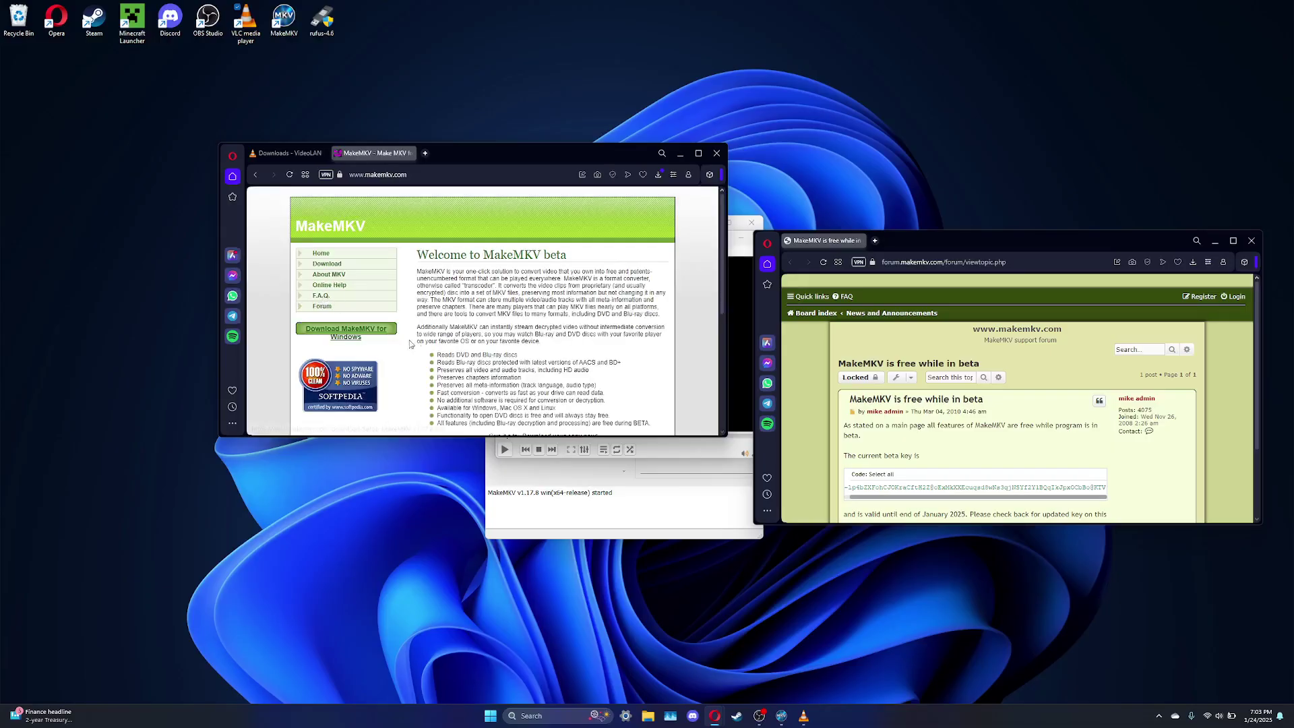
- Download MakeMKV 1.17.8 for Windows (Setup_MakeMKV_v1.17.8.exe) into Downloads
scroll(422, 327, "down", 1)
scroll(423, 327, "down", 3)
scroll(422, 327, "up", 4)
left_click(337, 265)
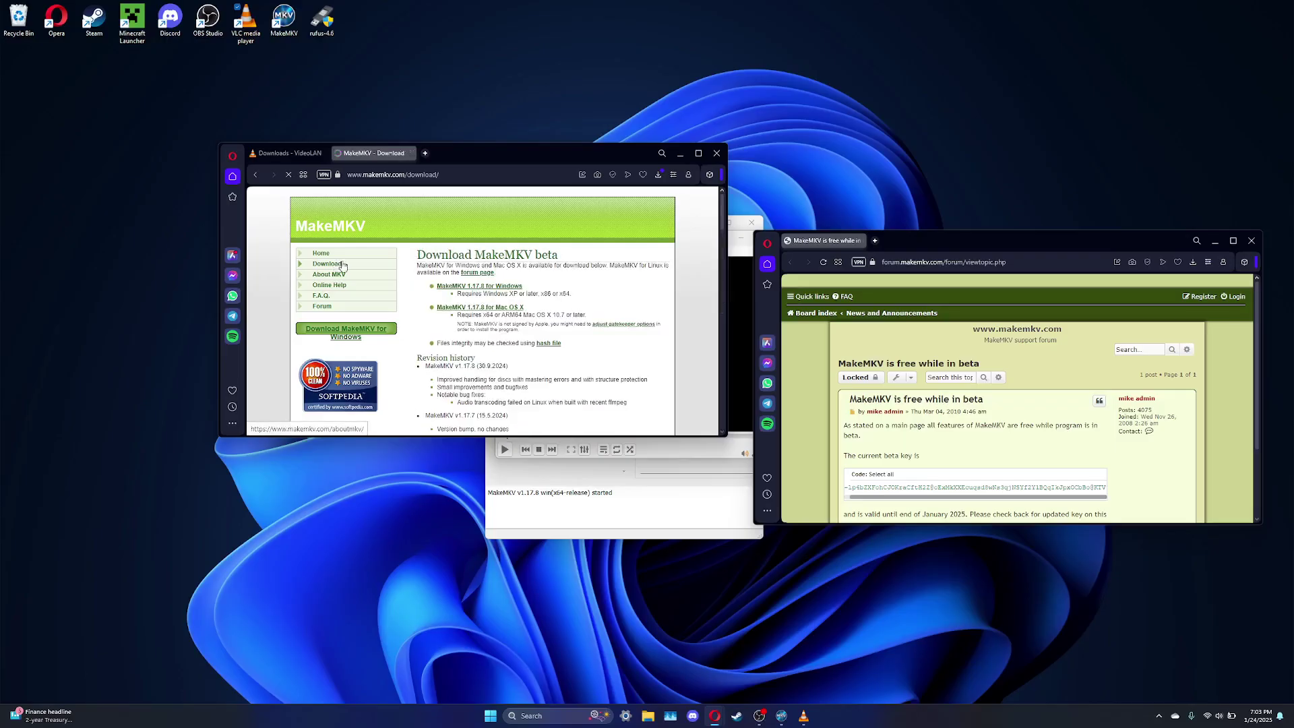
left_click(507, 287)
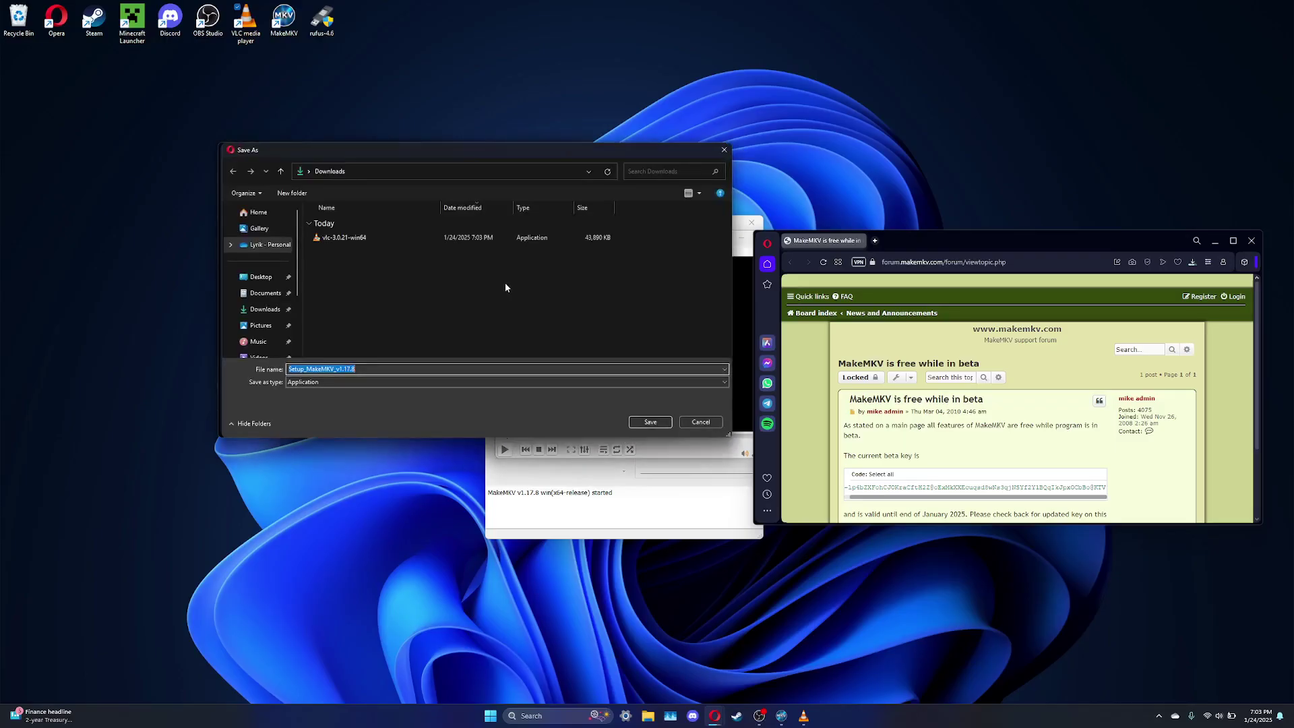
left_click(650, 423)
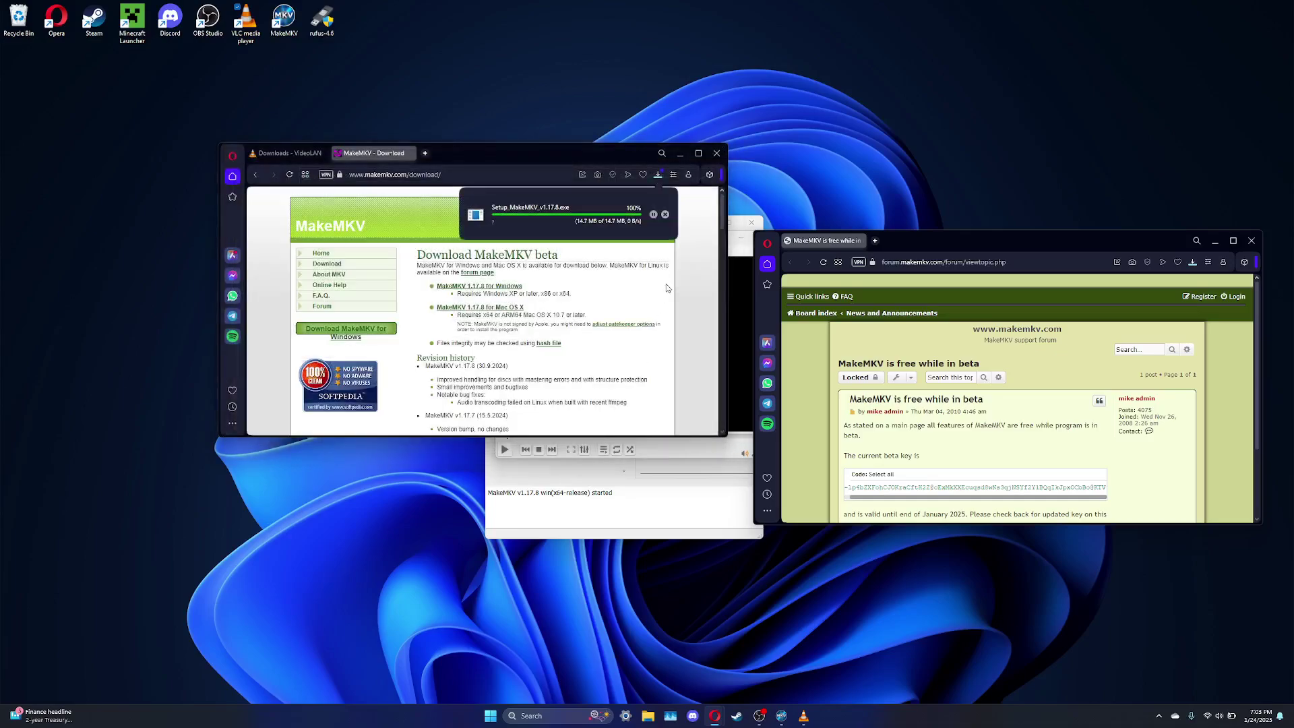
- Minimize Opera and arrange the VLC and MakeMKV windows side by side
left_click(683, 154)
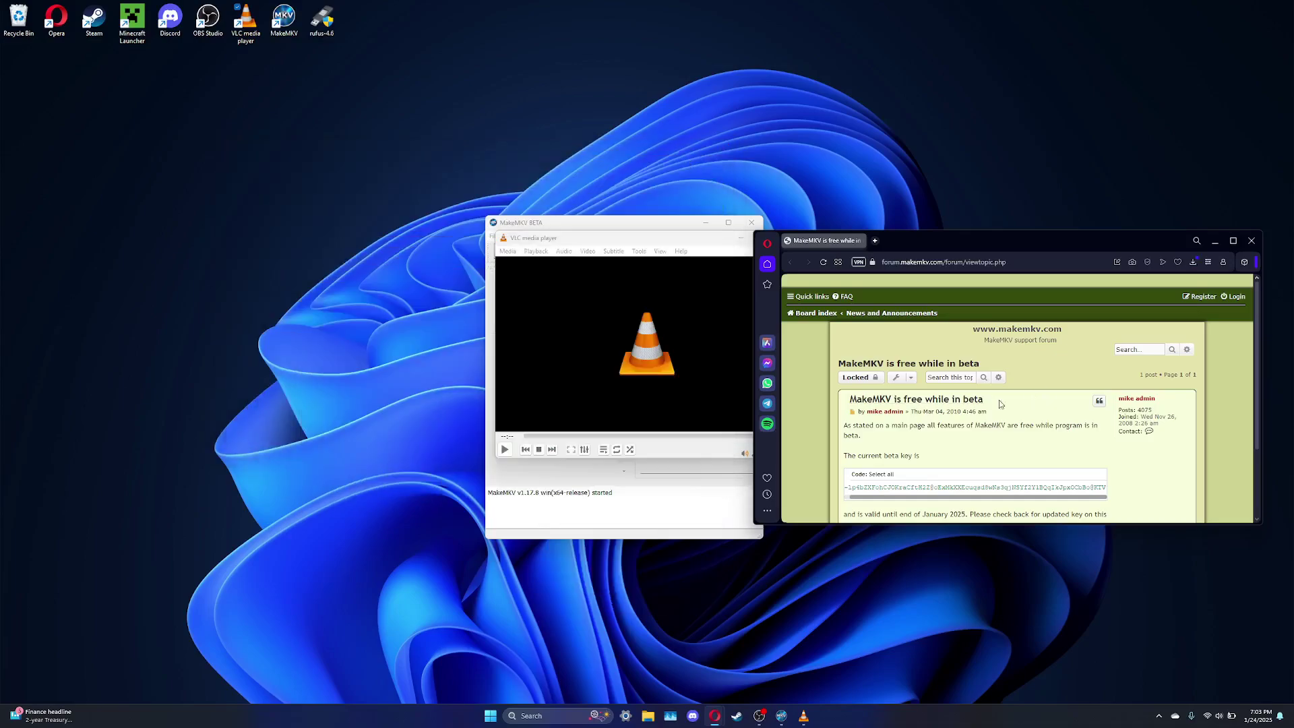
left_click(1222, 243)
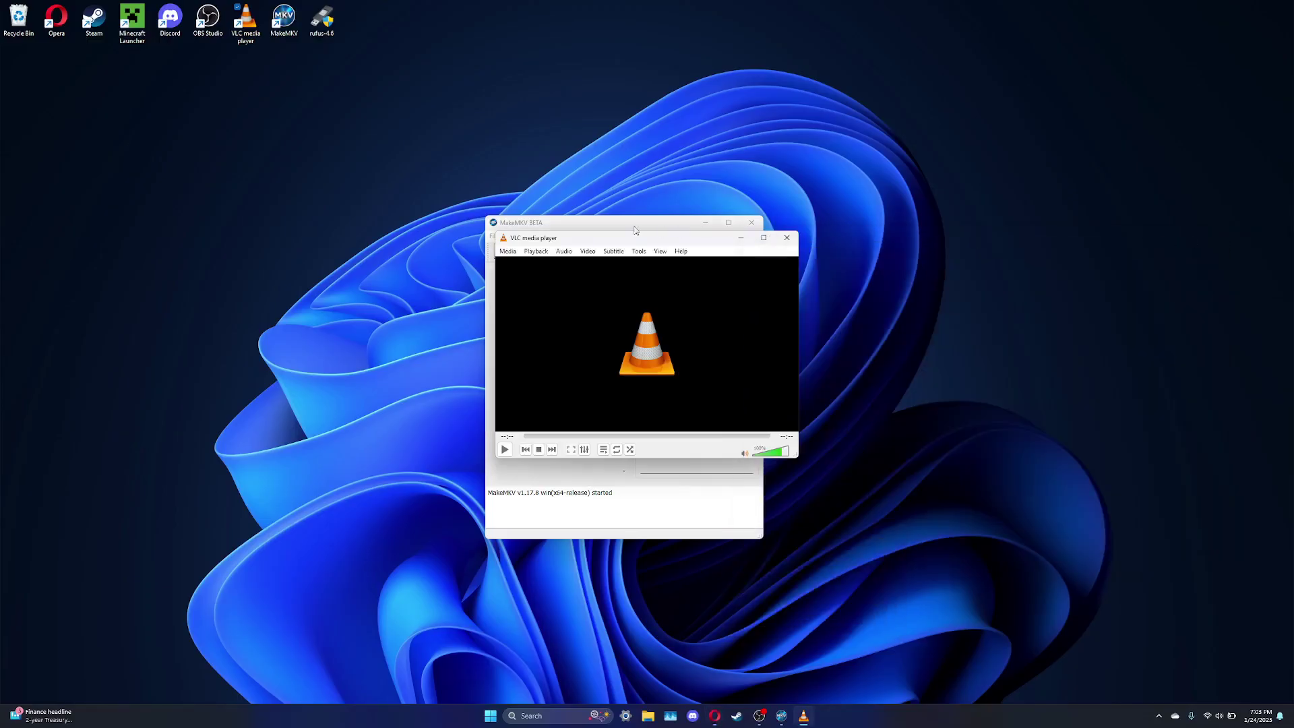
left_click_drag(658, 238, 991, 290)
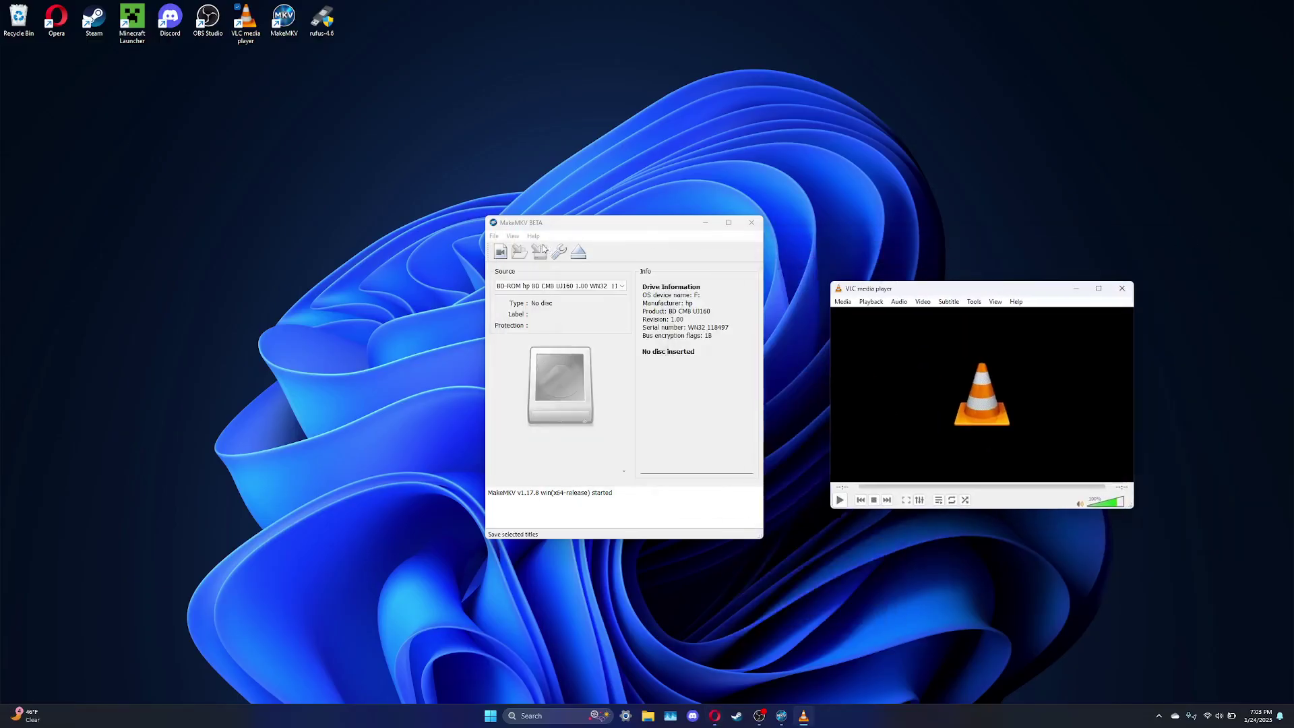
left_click_drag(616, 228, 587, 232)
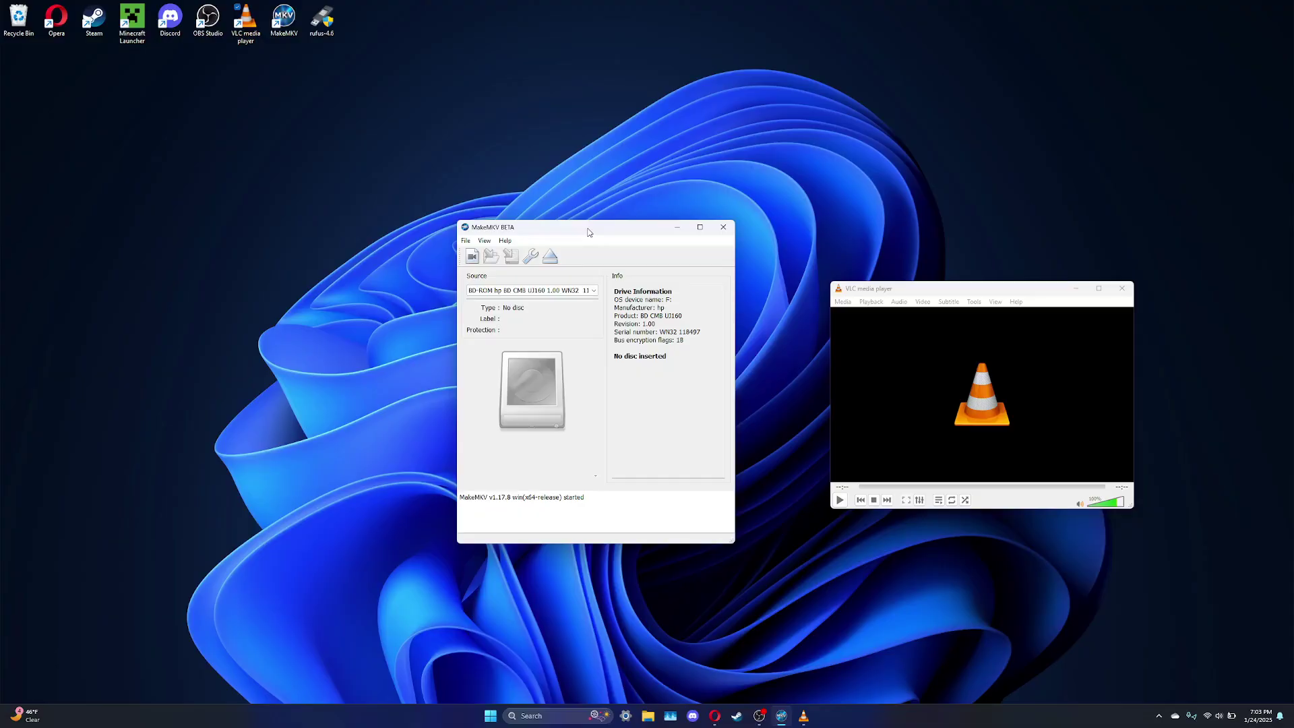
- Register MakeMKV through Help > Register with the pasted beta license key
left_click(507, 241)
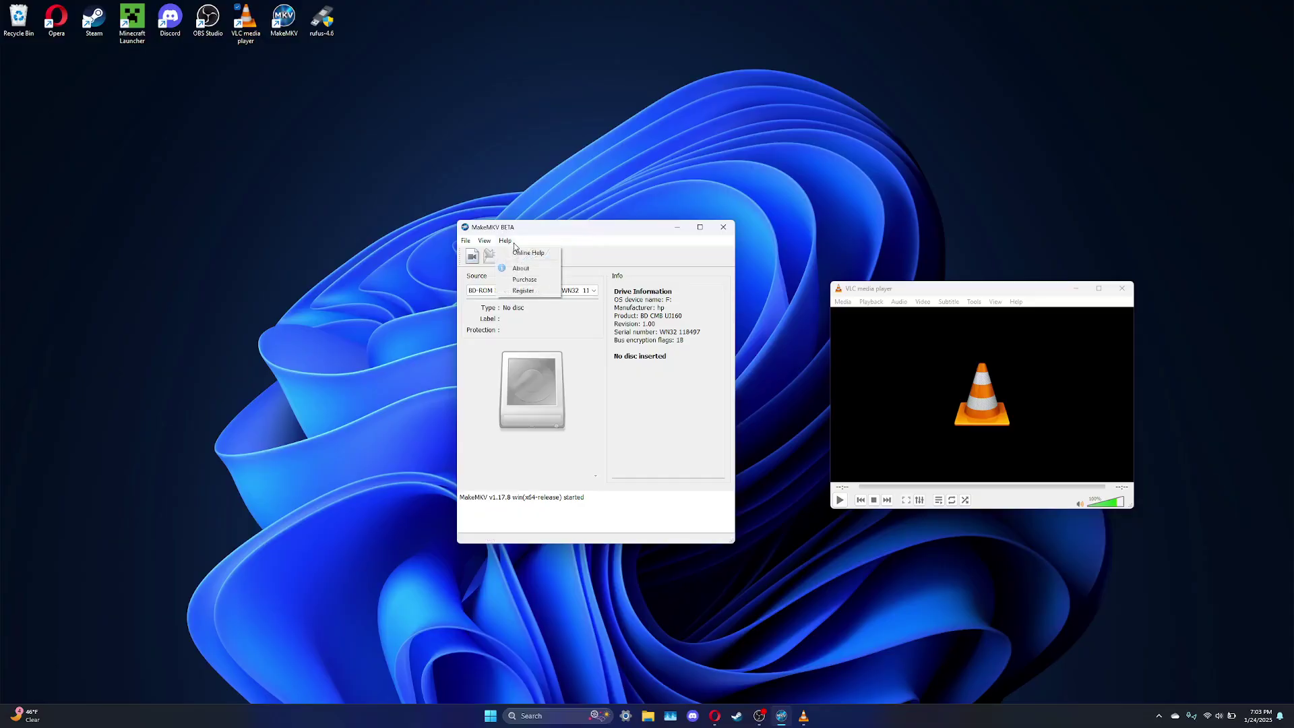
left_click(524, 290)
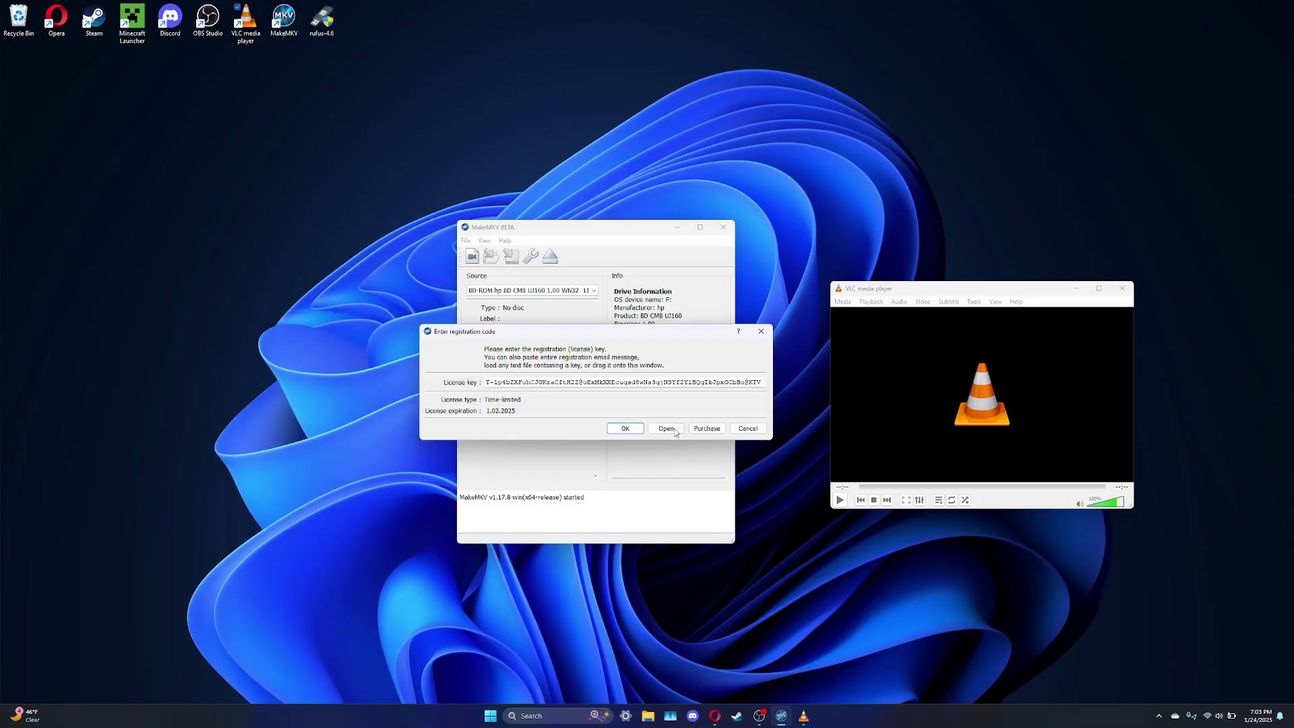
left_click(626, 428)
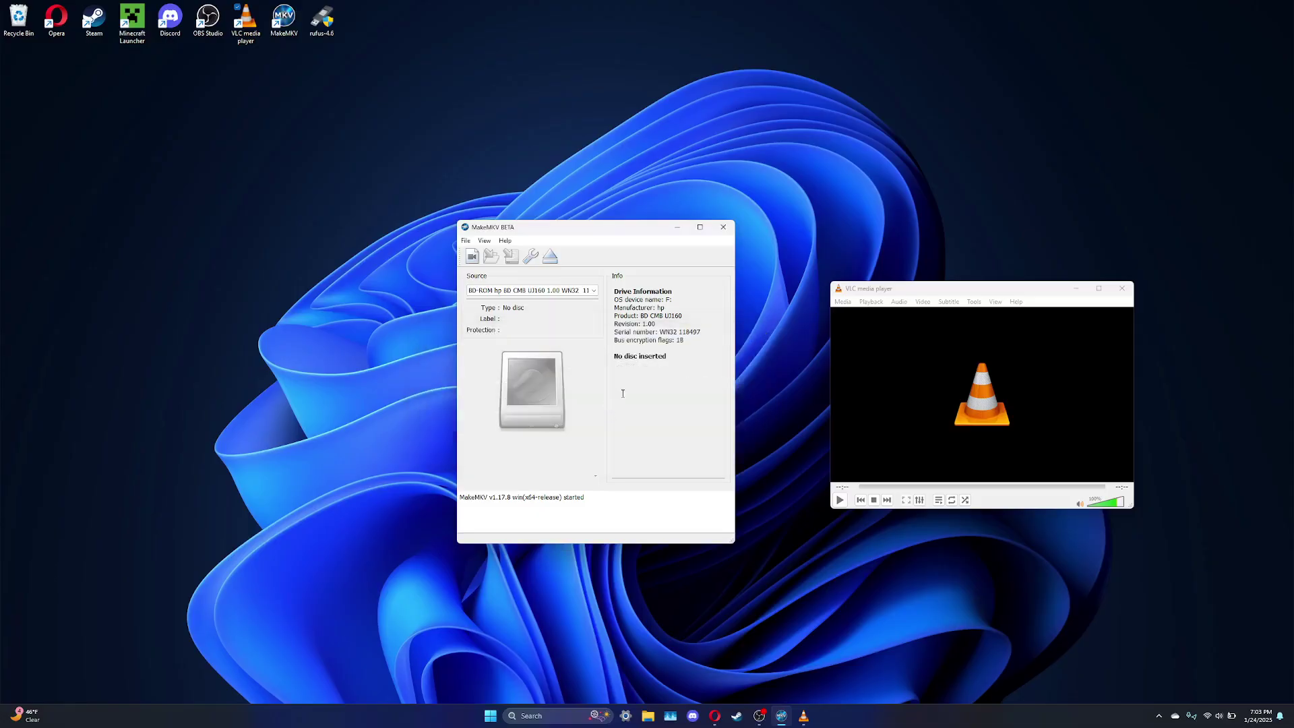
left_click(484, 241)
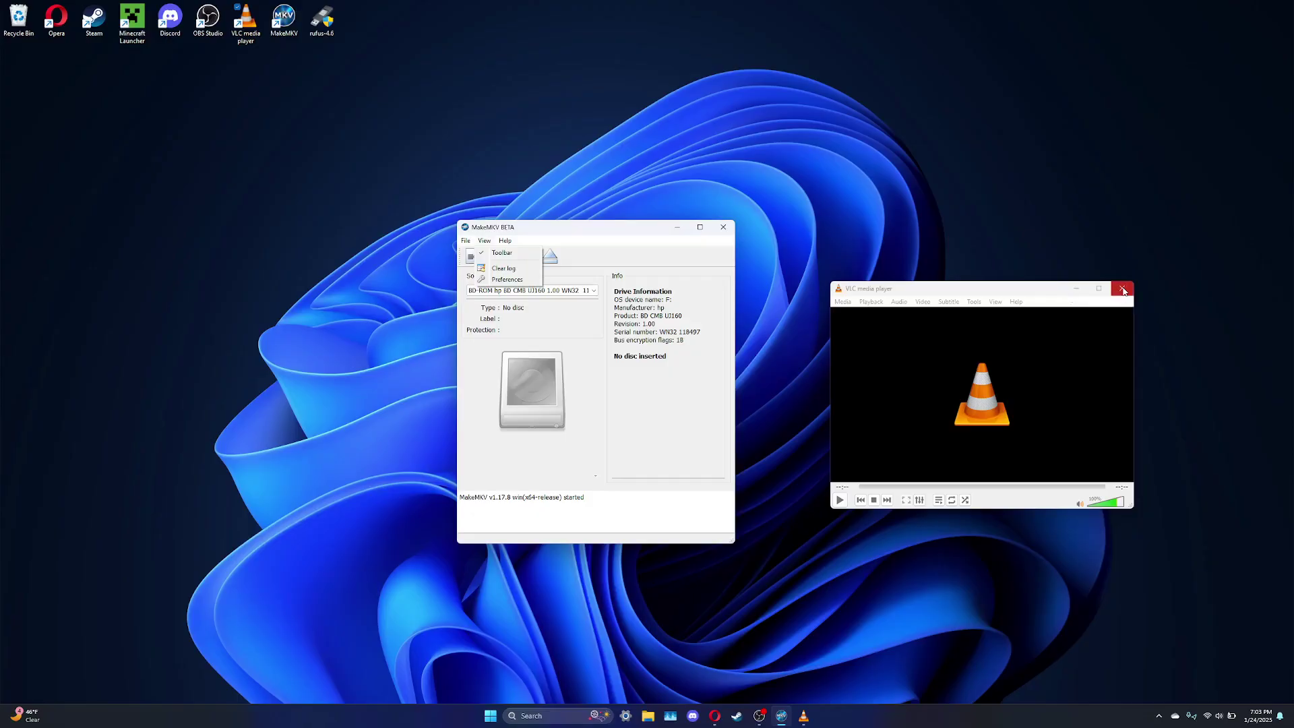
- Close VLC, then tick VLC in MakeMKV's Preferences Integration tab and apply
left_click(1122, 289)
left_click(488, 242)
left_click(486, 282)
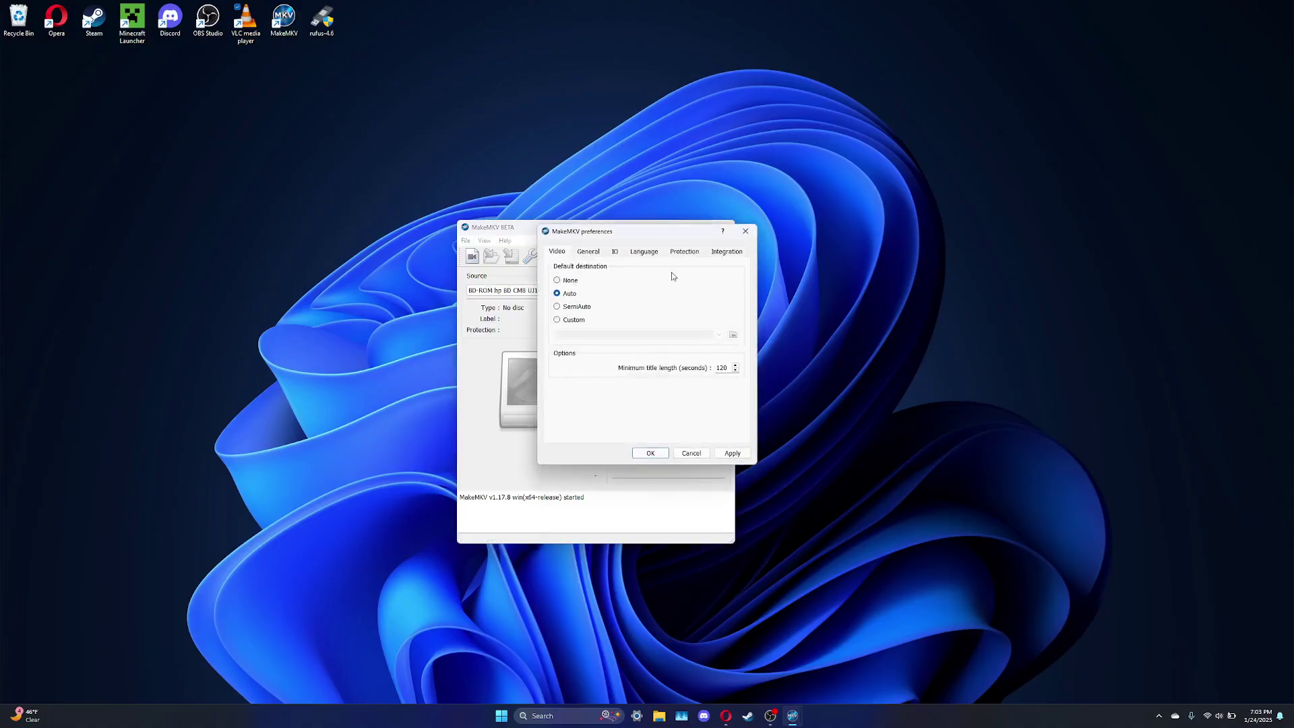
left_click(718, 252)
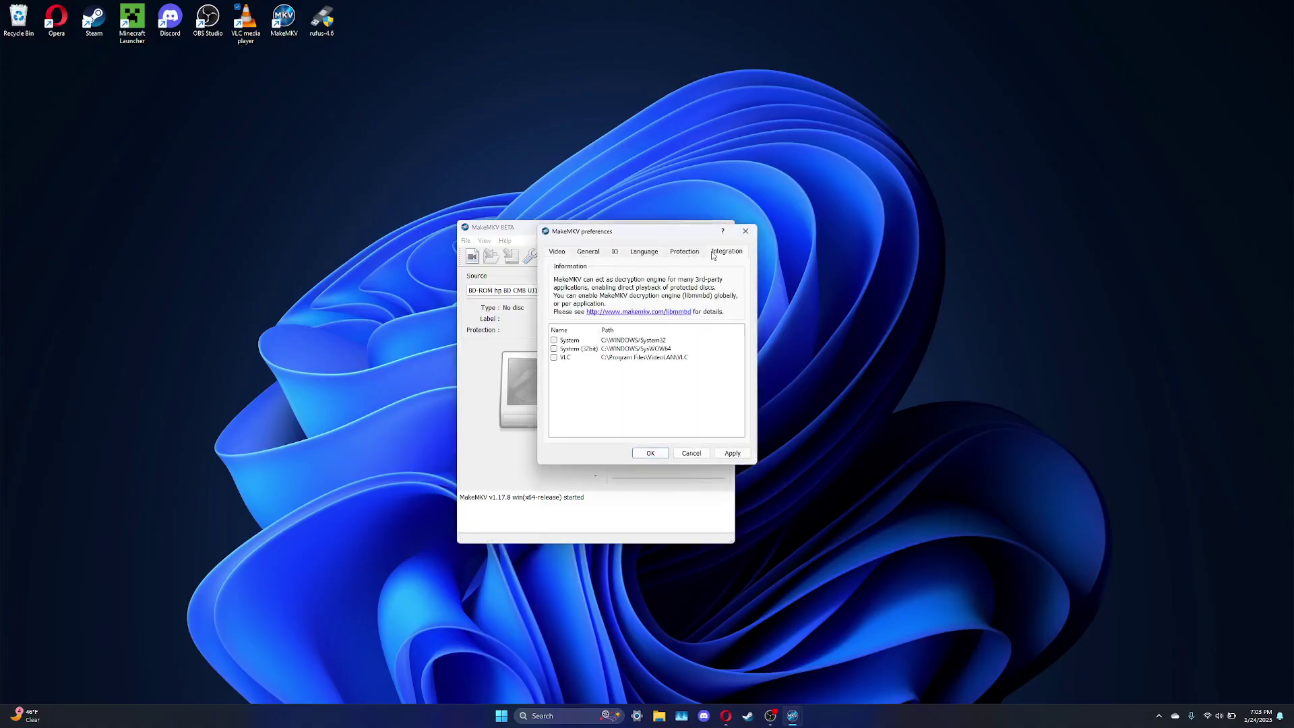
left_click(554, 357)
left_click(739, 455)
left_click(650, 453)
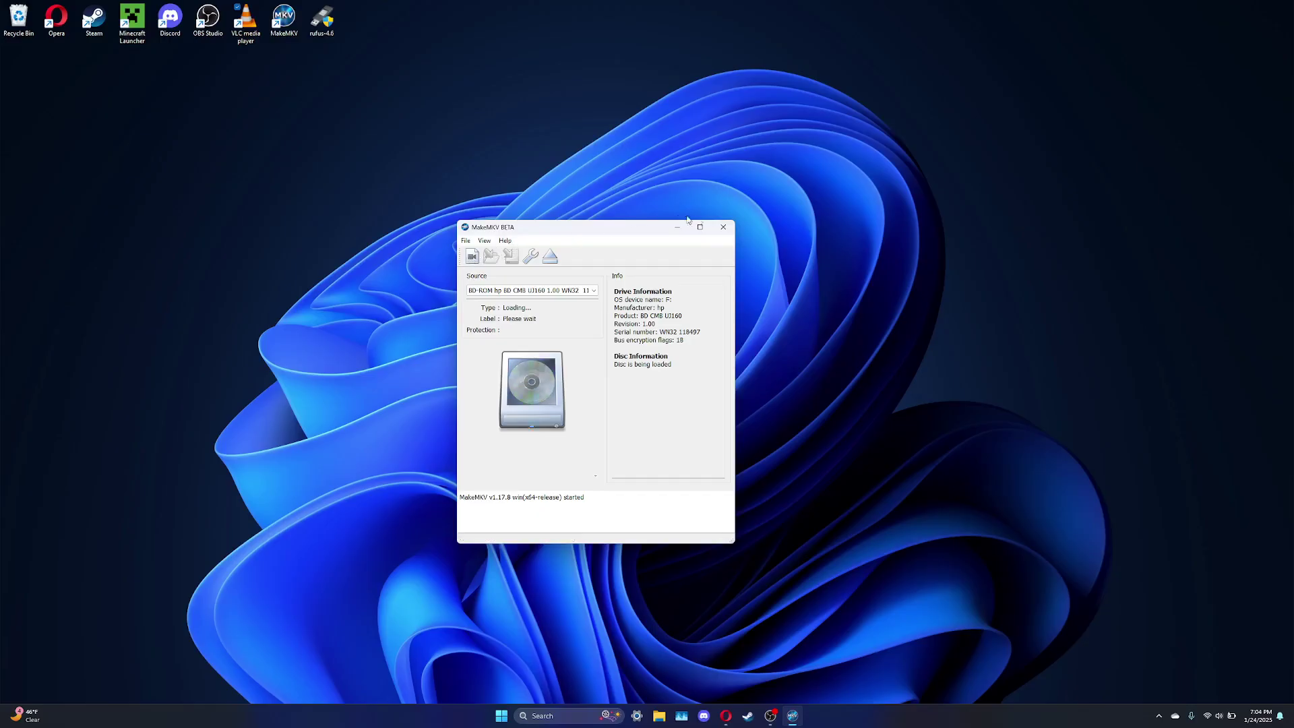
- Close MakeMKV, open VLC maximized, and bring up Media > Open Disc for drive F: MARVELS_THE_AVENGERS
left_click(724, 230)
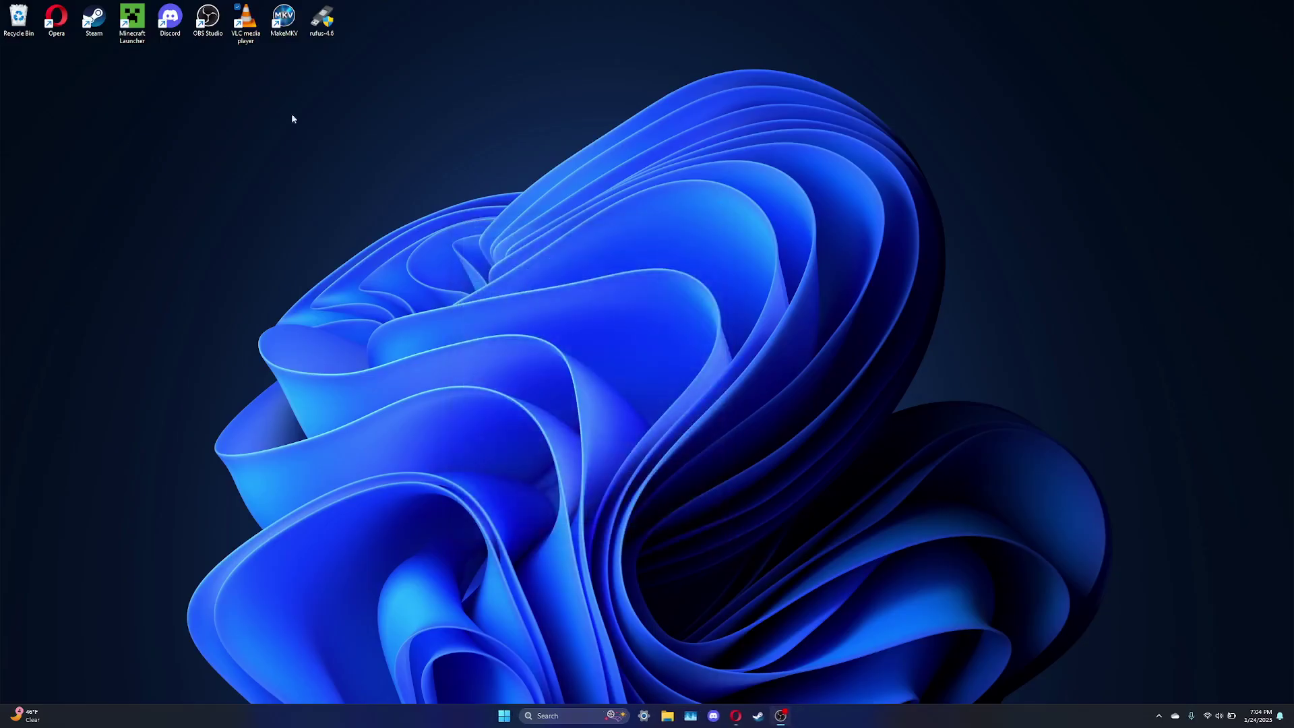
double_click(254, 24)
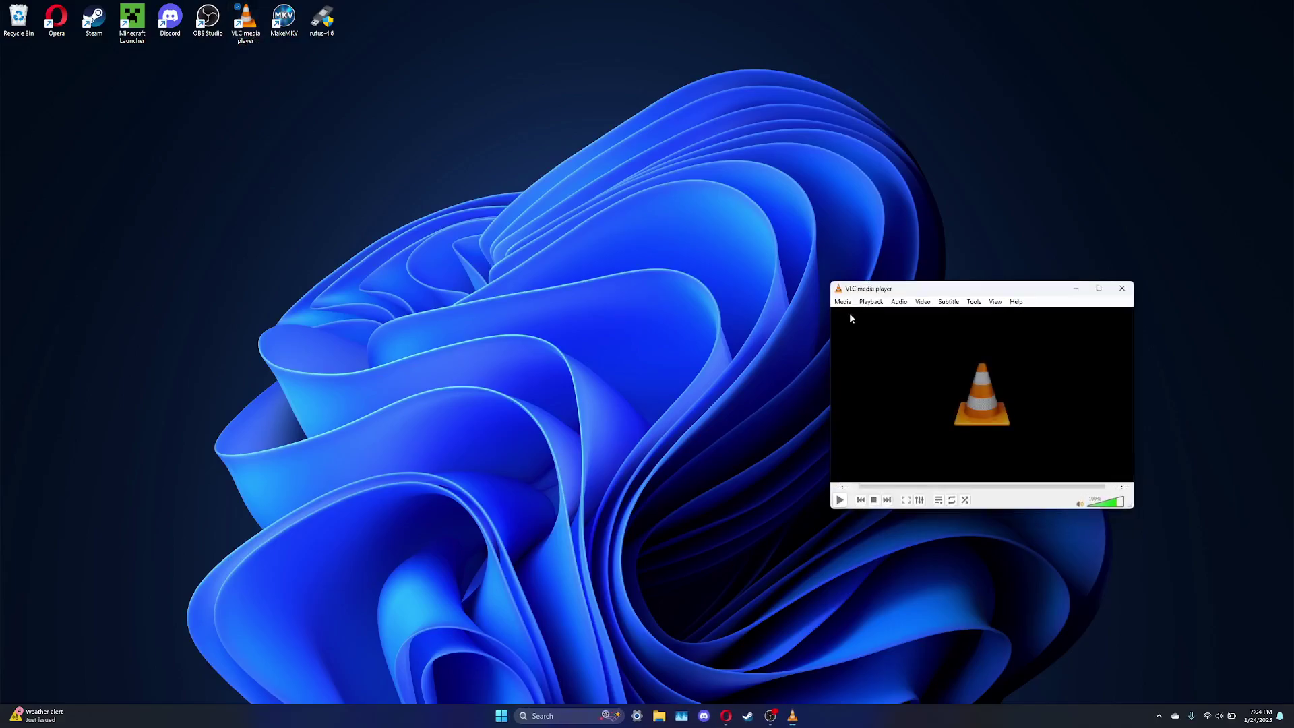
left_click_drag(909, 292, 639, 326)
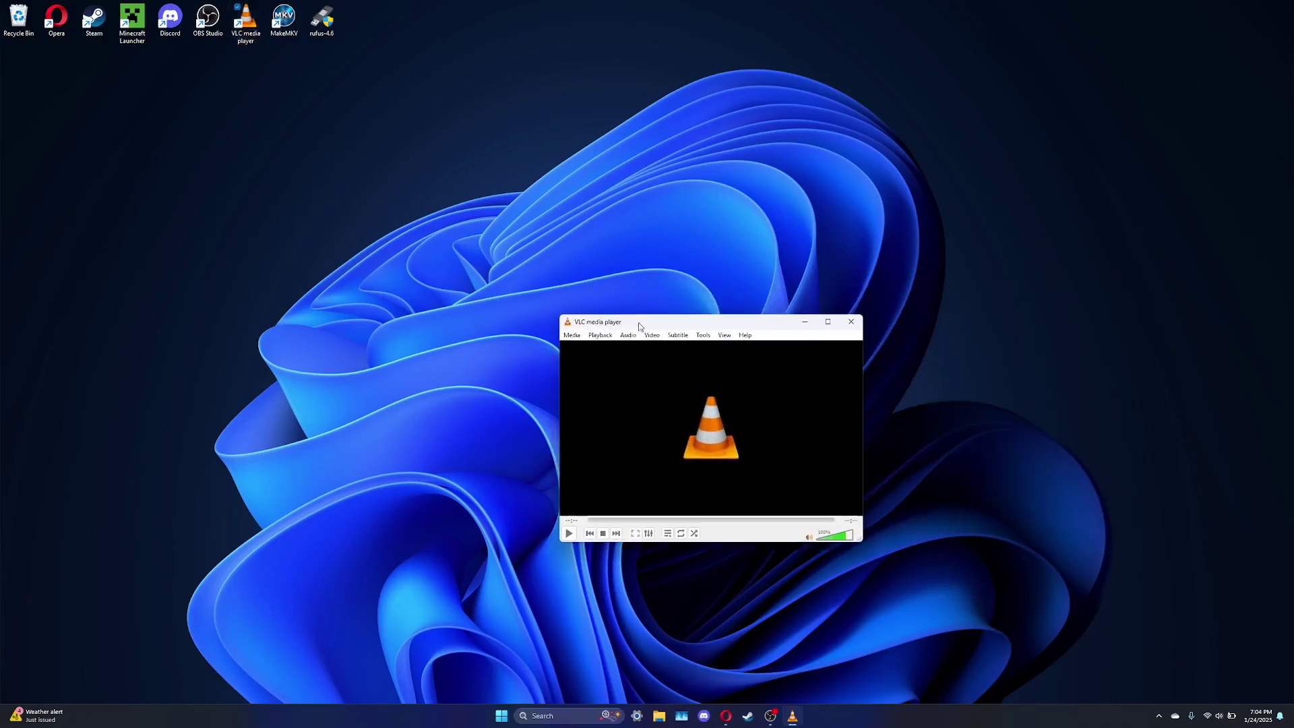
left_click(828, 322)
left_click(12, 17)
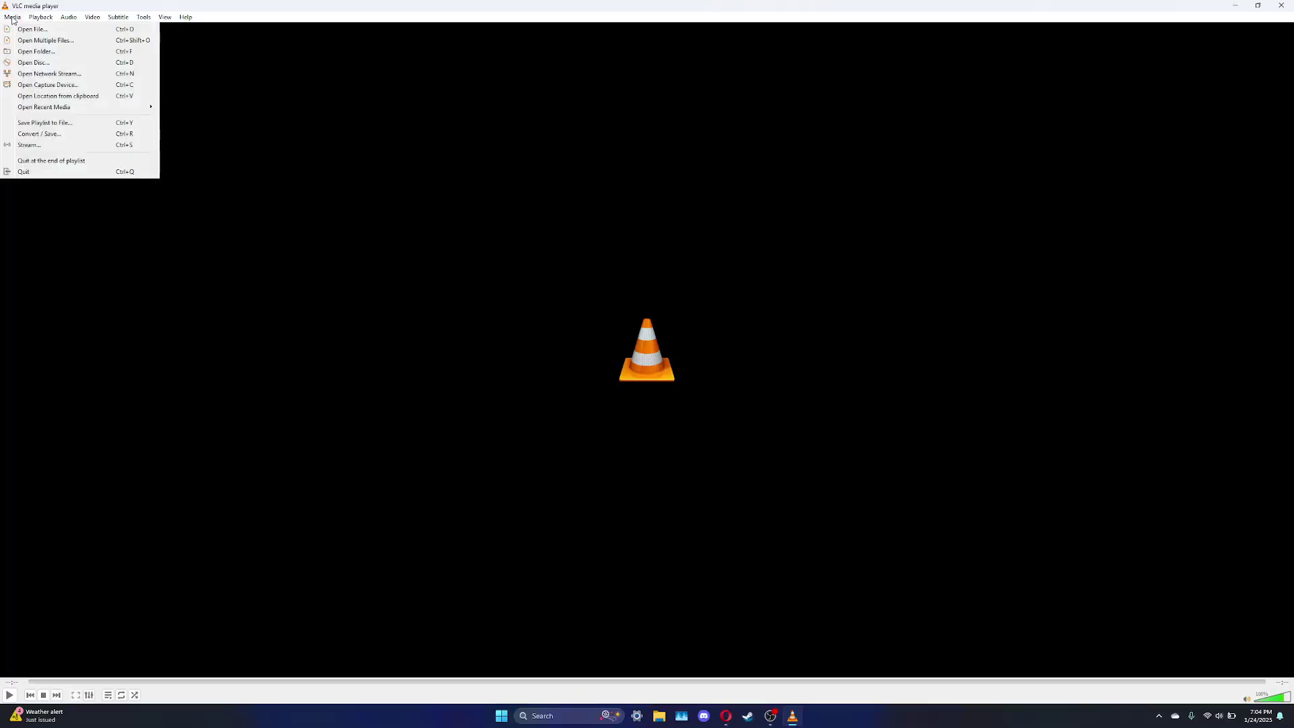
left_click(52, 62)
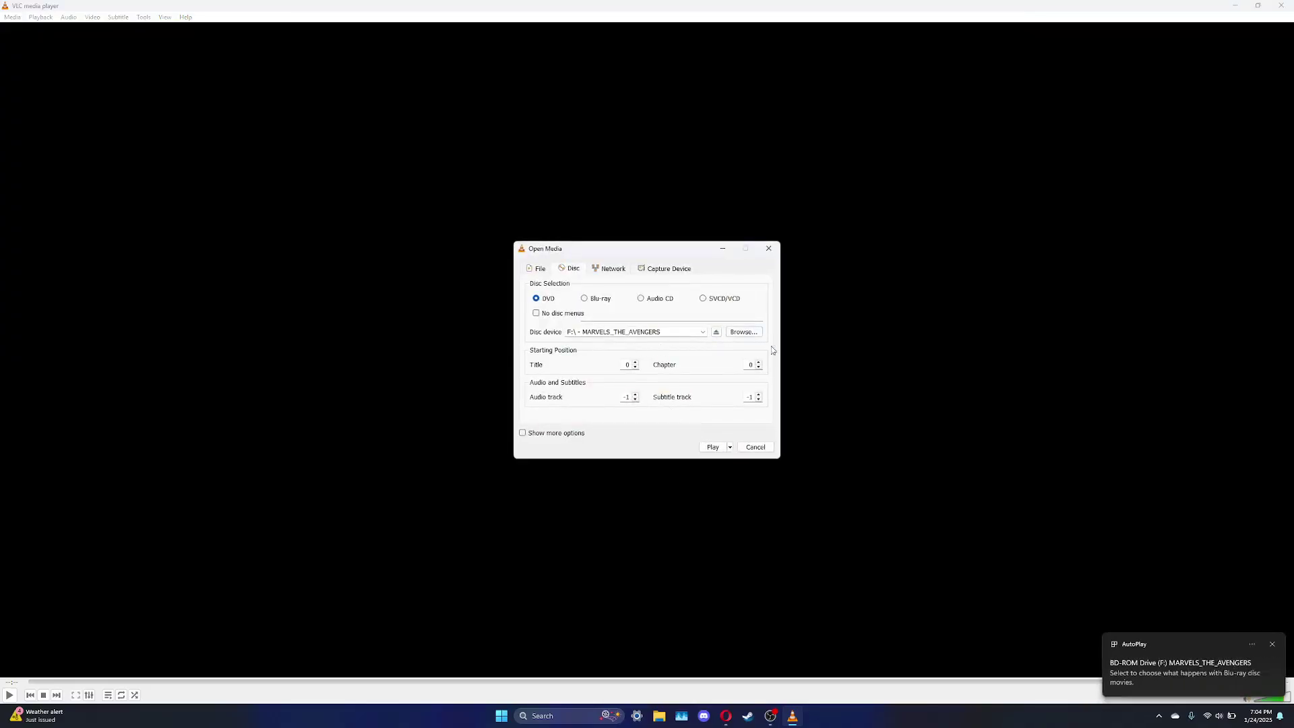
- Set the Open Media disc type to Blu-ray for drive F: MARVELS_THE_AVENGERS
left_click(585, 298)
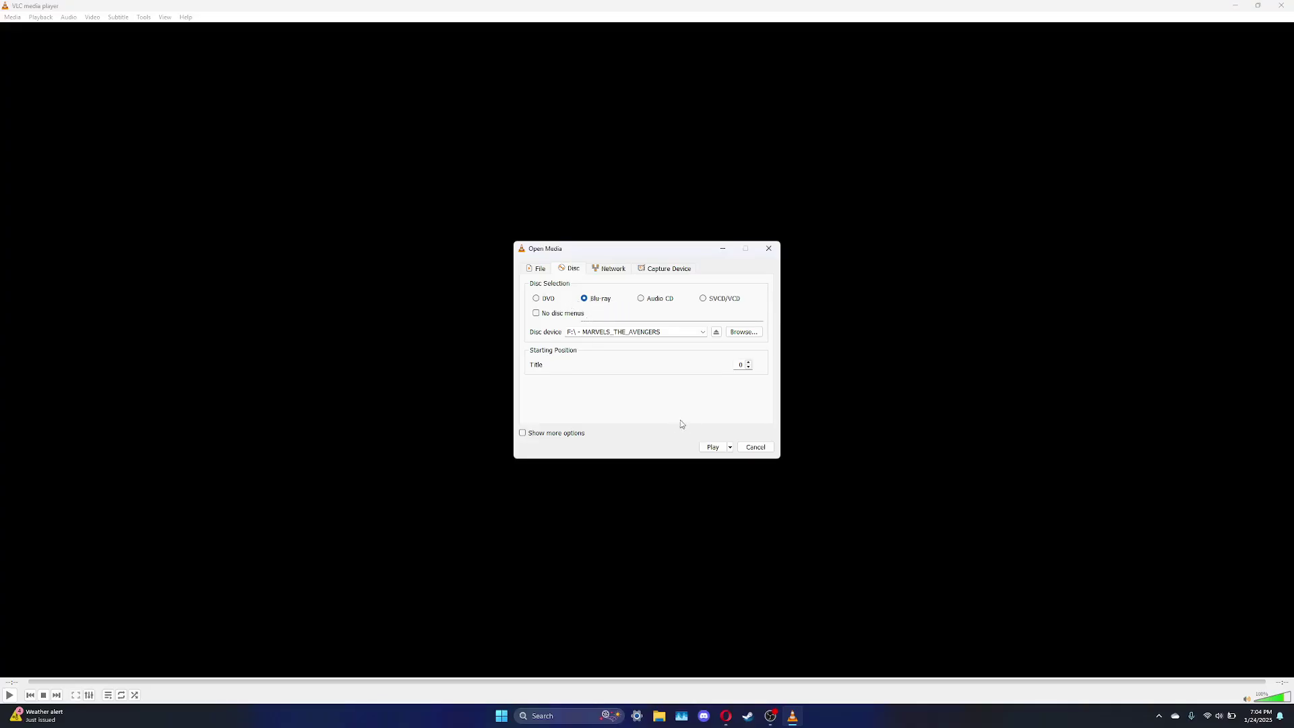
left_click(537, 299)
left_click(584, 298)
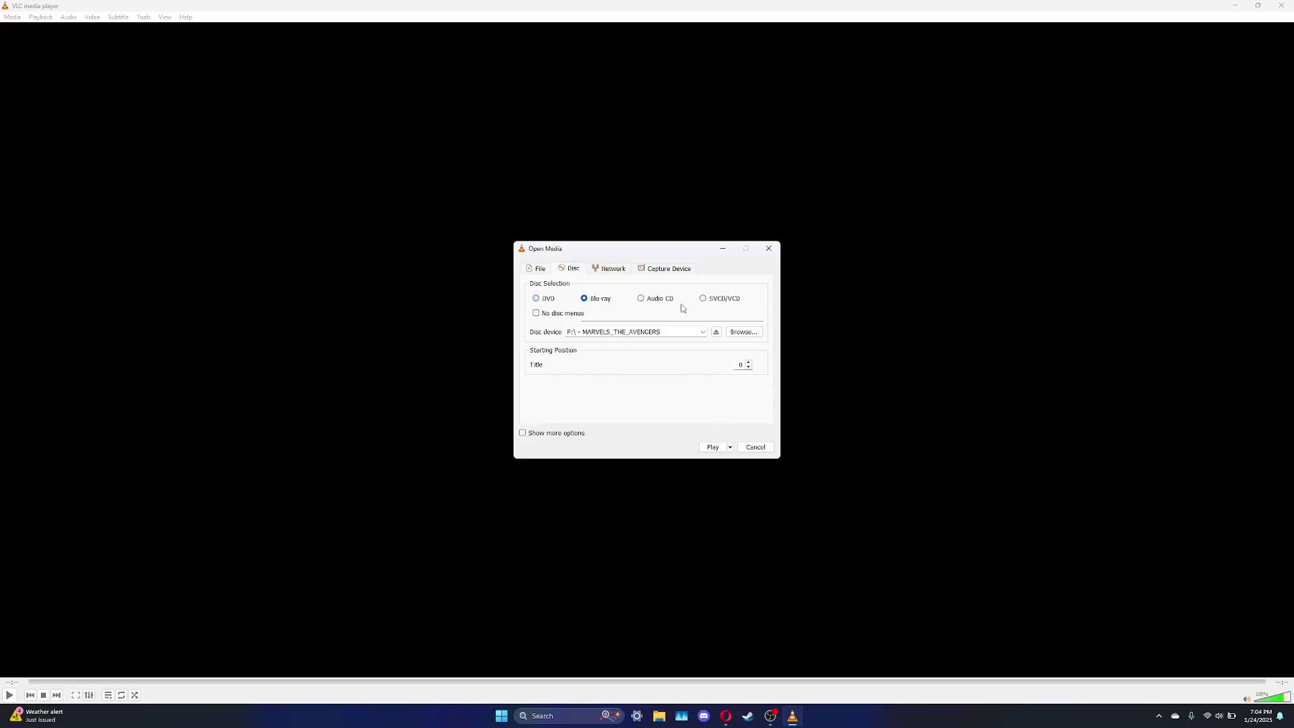